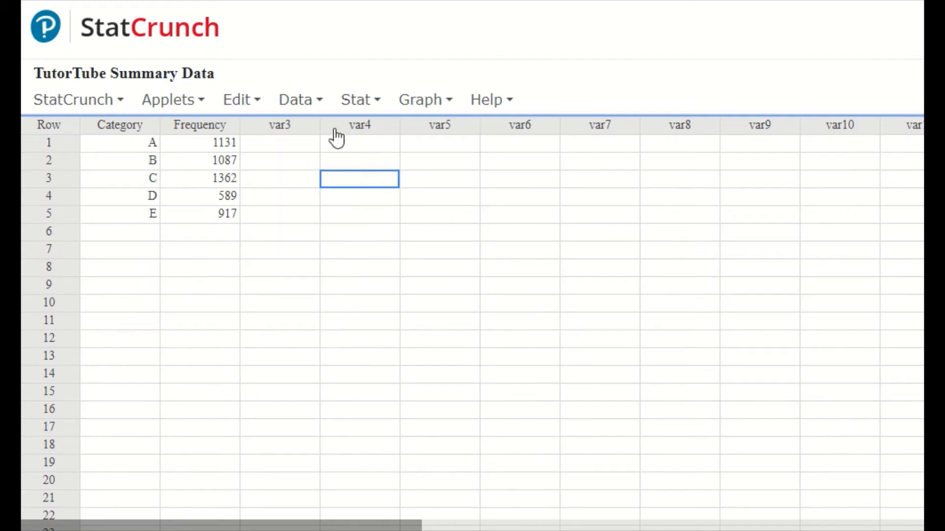
- Start a multiple-expression computation on the data table and name the first expression "relative freq"
click(319, 102)
mouse_move(321, 260)
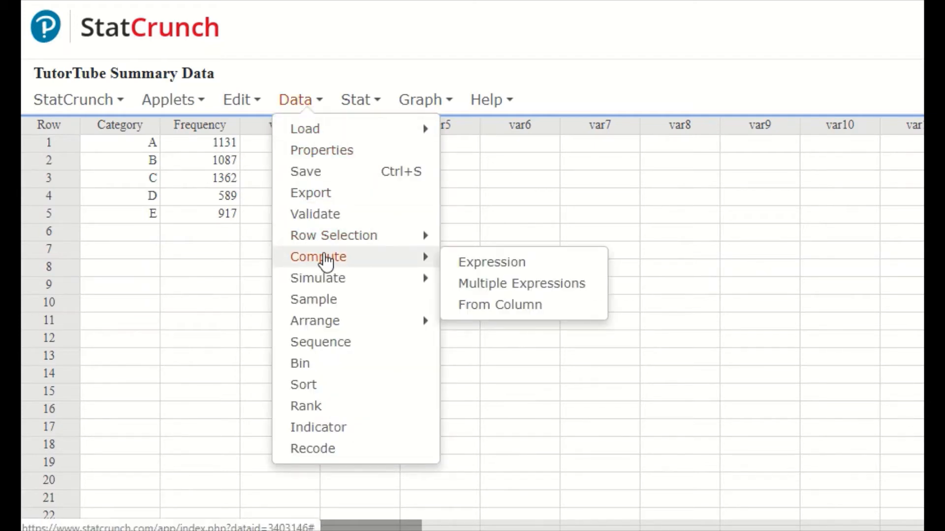
click(503, 288)
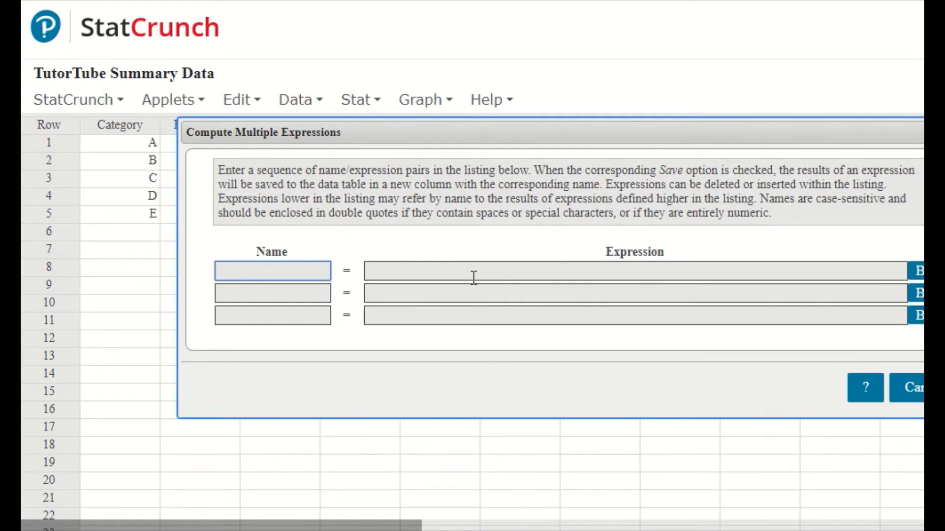
drag(591, 138, 456, 111)
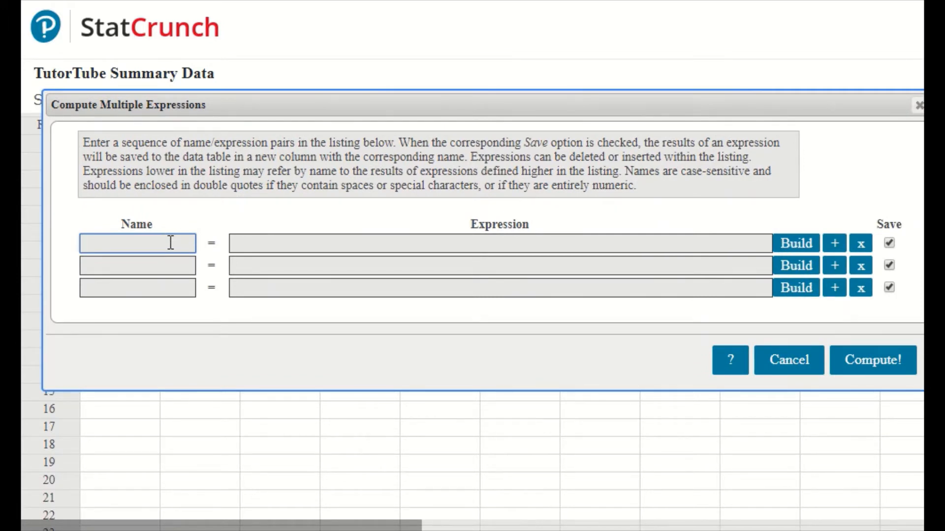
text(relative freq)
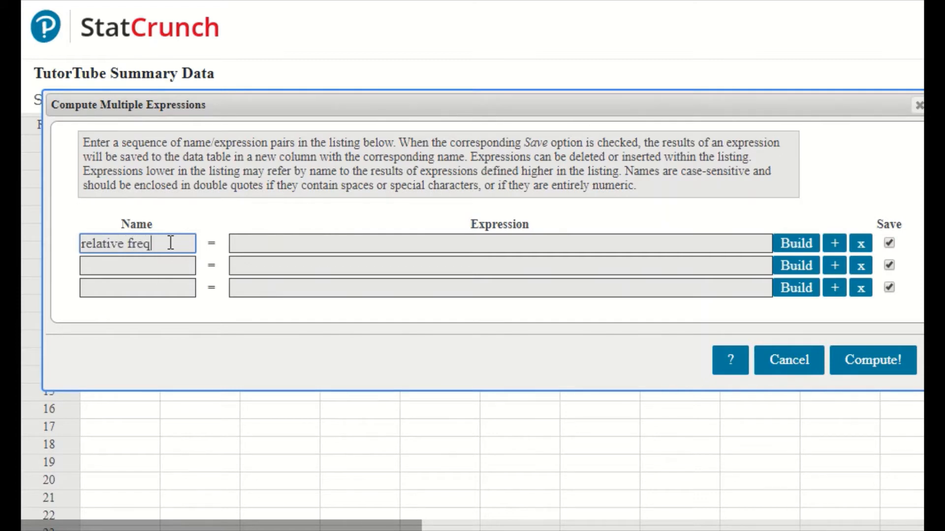
- Begin building the relative freq expression with the Frequency column followed by a division operator
click(797, 244)
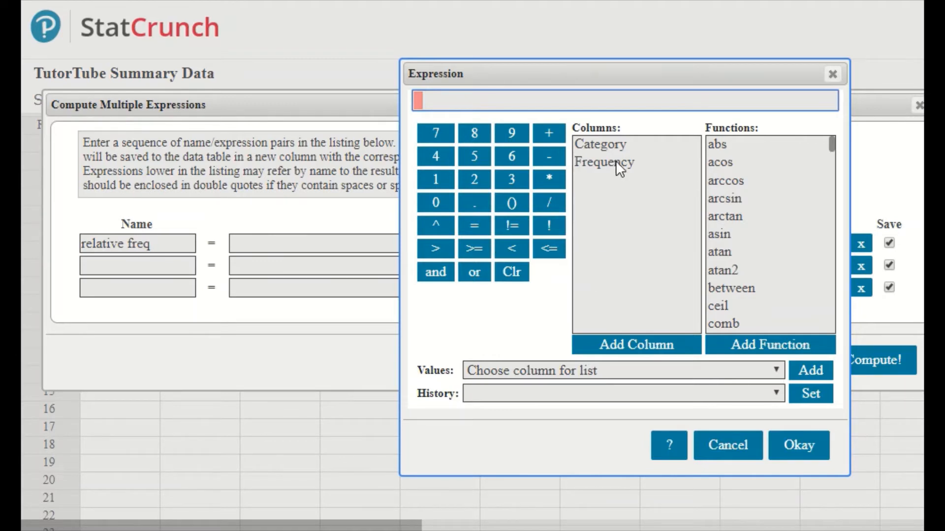
drag(634, 67, 591, 60)
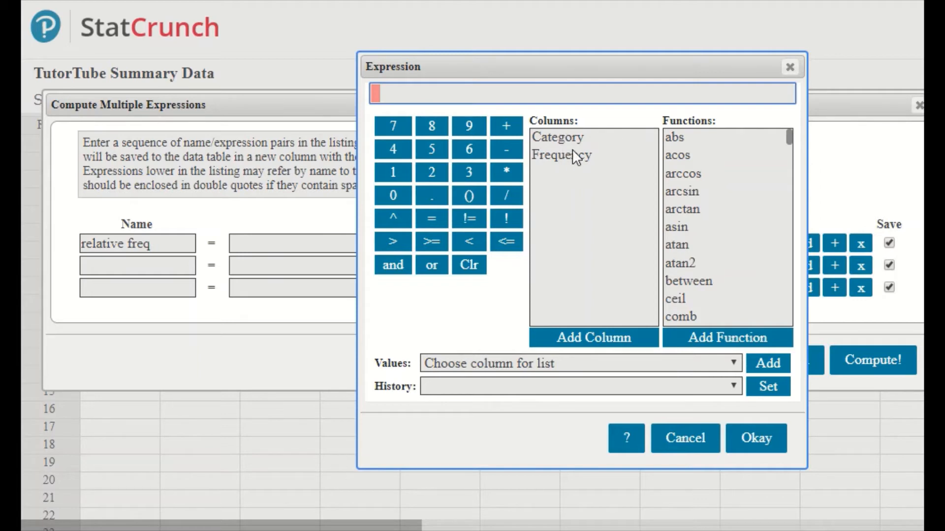
double_click(601, 160)
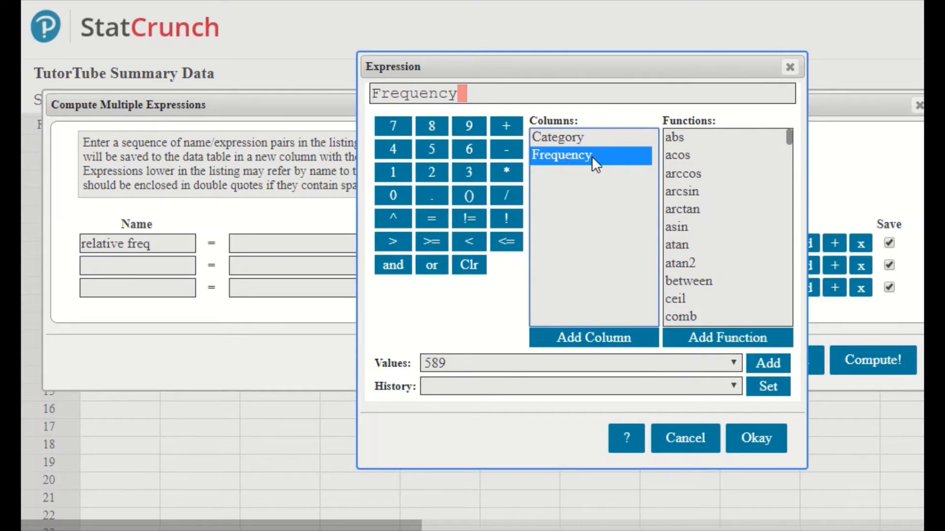
click(511, 202)
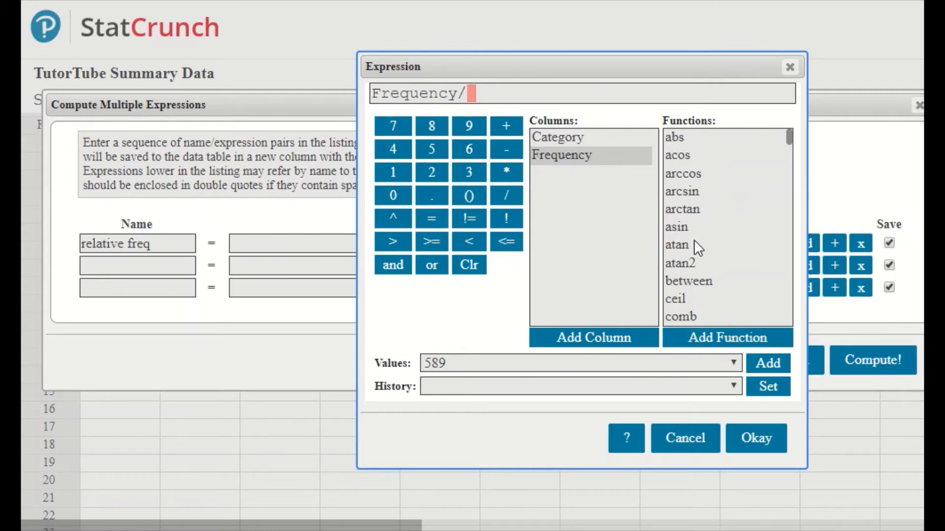
- Complete the expression as Frequency/sum(Frequency) and compute the relative freq column into the data table
scroll(694, 240, down, 15)
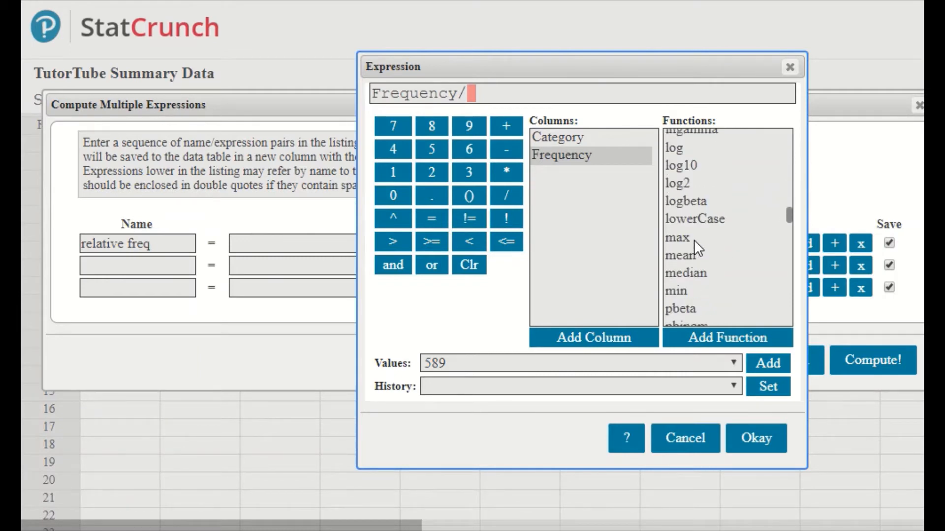
scroll(694, 240, down, 10)
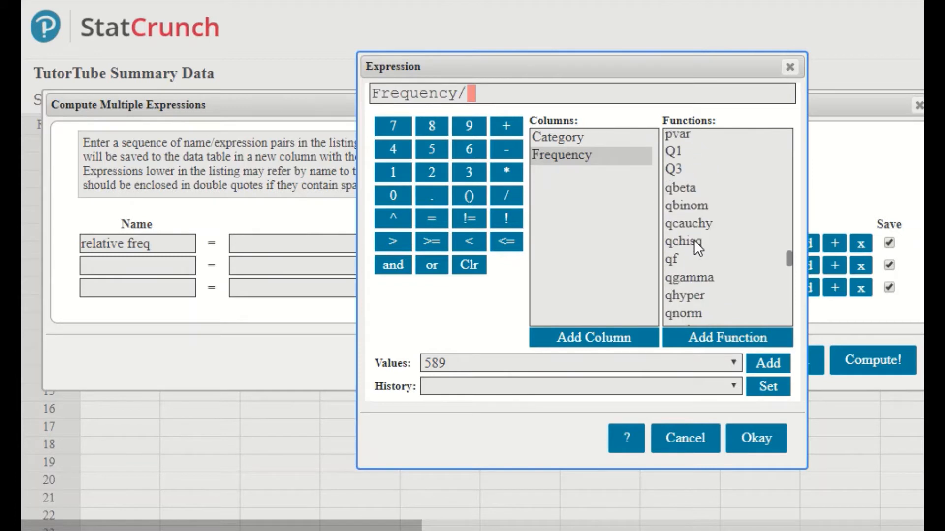
scroll(694, 240, down, 10)
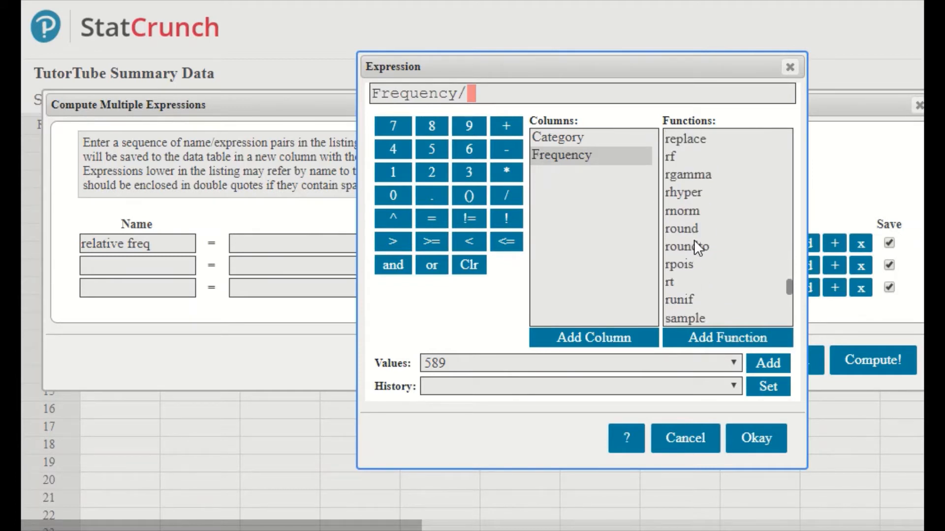
scroll(694, 240, down, 8)
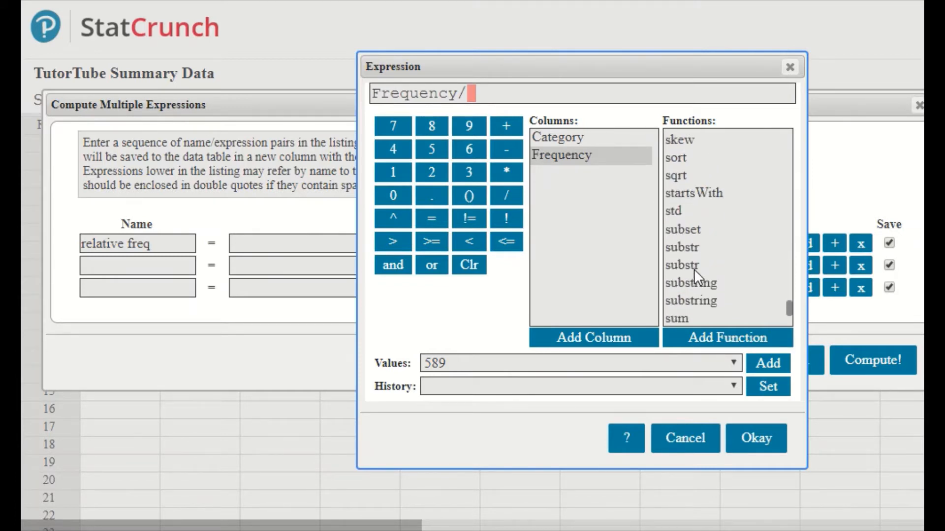
scroll(703, 291, down, 3)
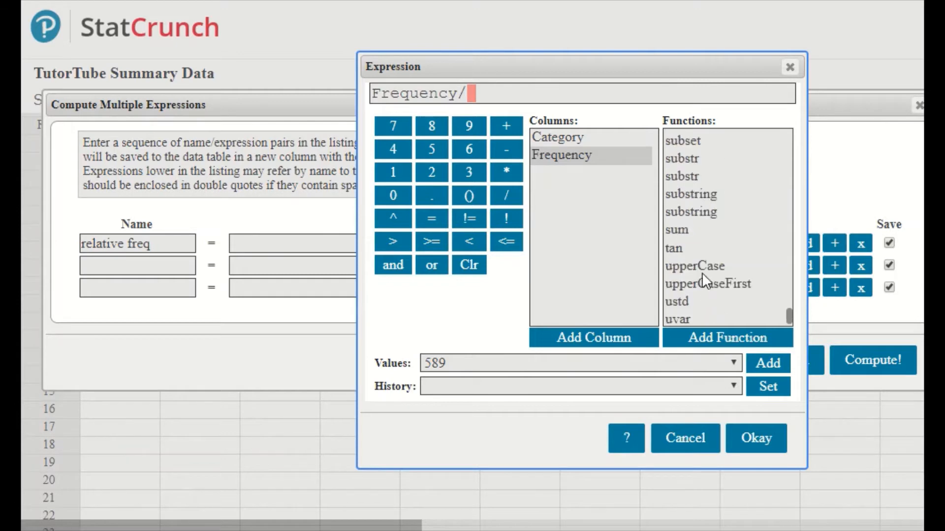
double_click(685, 233)
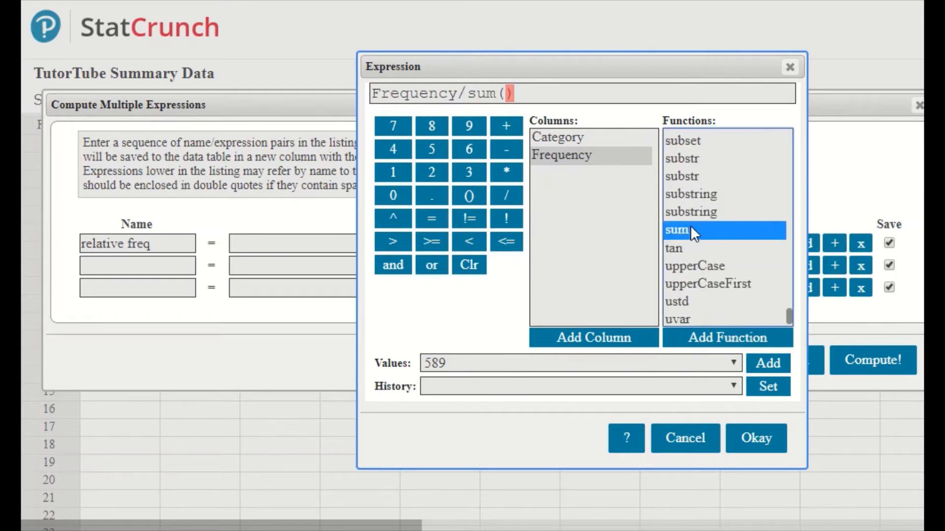
double_click(593, 162)
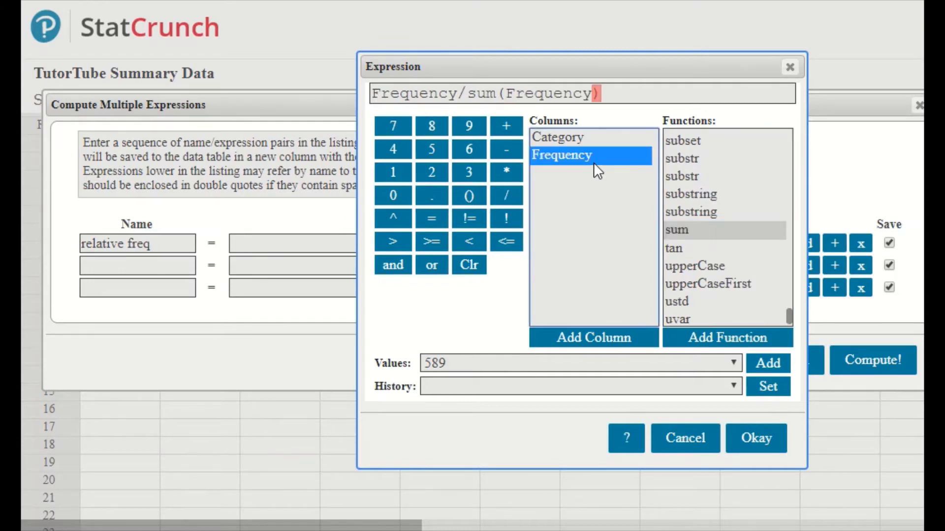
click(764, 440)
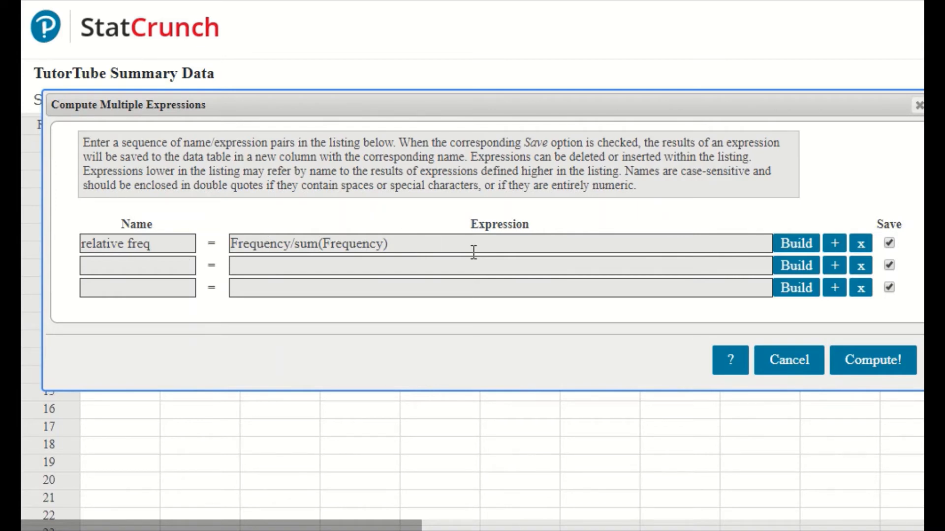
click(870, 368)
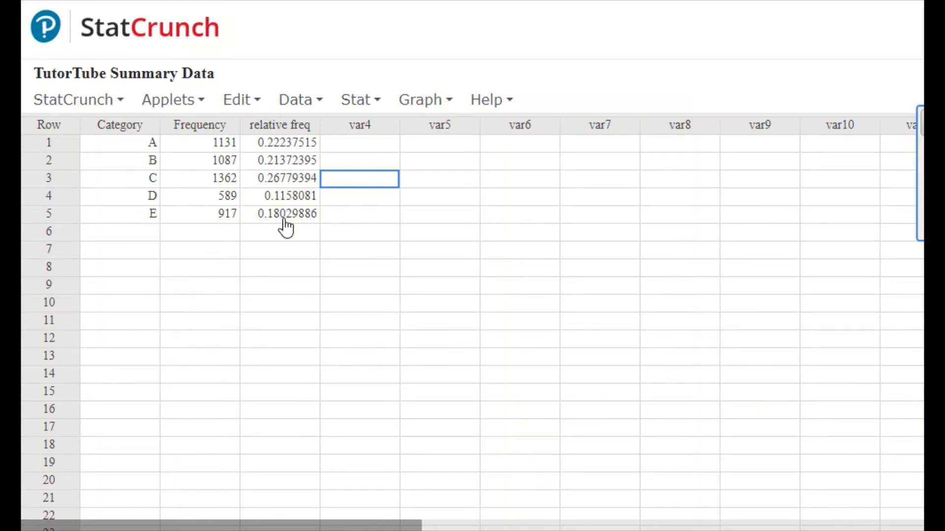
- Start another multiple-expression computation and name its first expression "cumu freq"
click(309, 100)
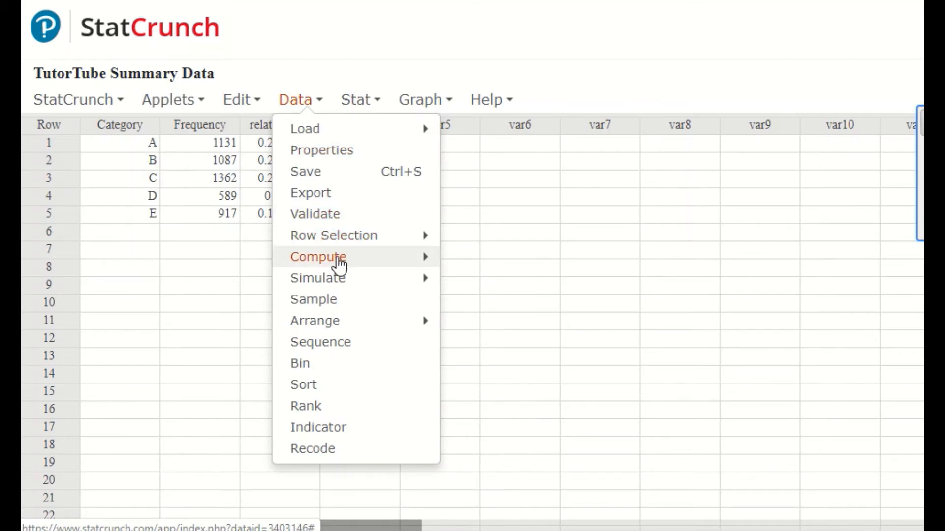
mouse_move(345, 262)
click(494, 283)
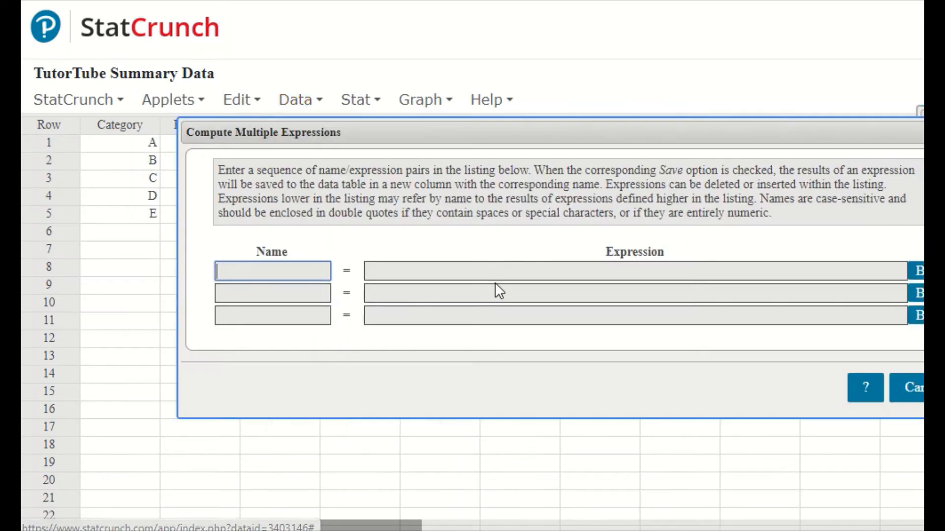
drag(544, 129, 420, 84)
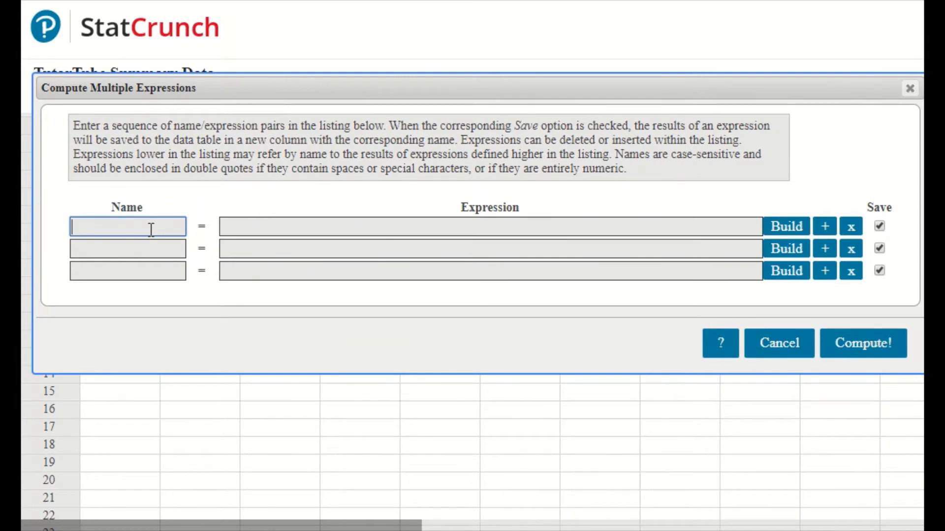
text(cumu freq)
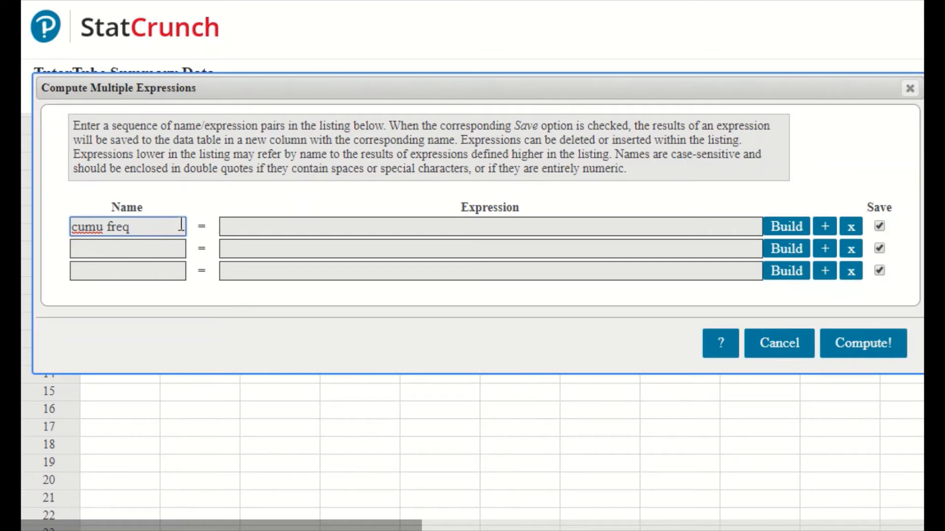
- Build the expression cumsum(Frequency) for cumu freq and compute the new column into the data table
click(786, 227)
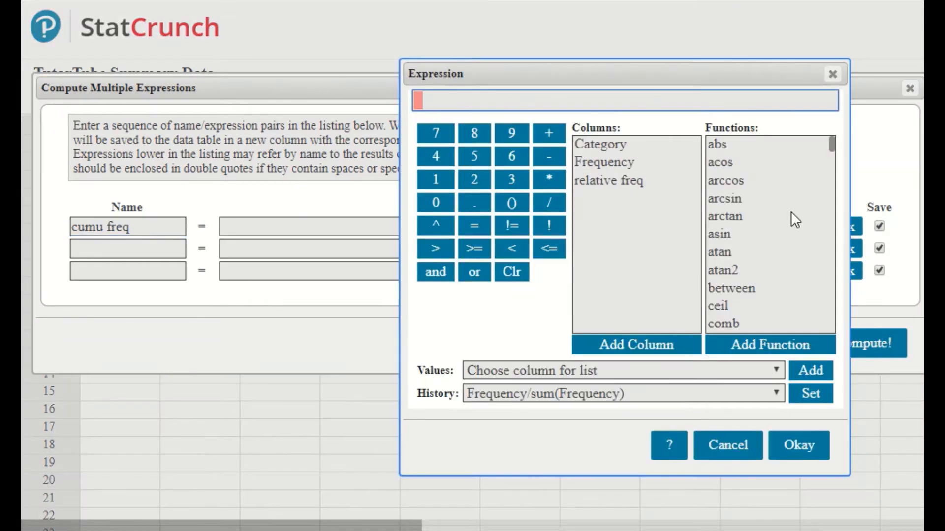
drag(669, 72, 571, 69)
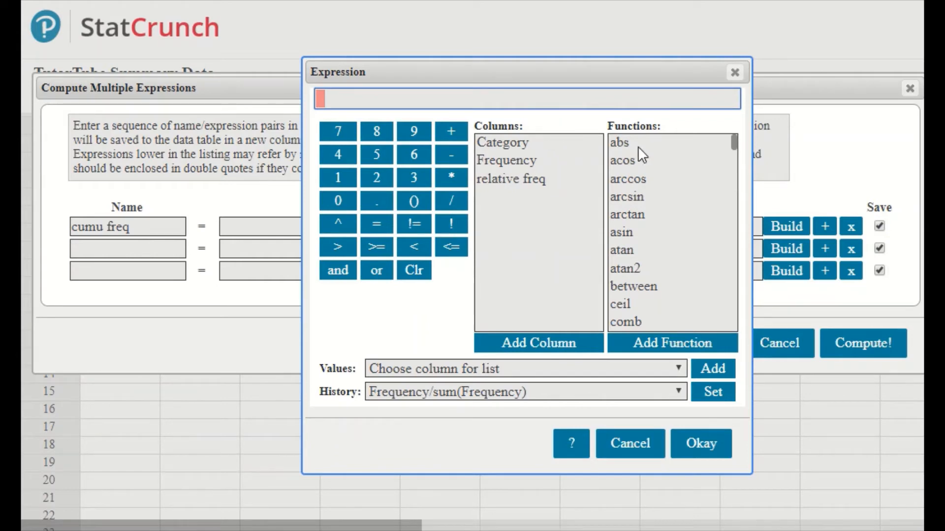
scroll(658, 234, down, 4)
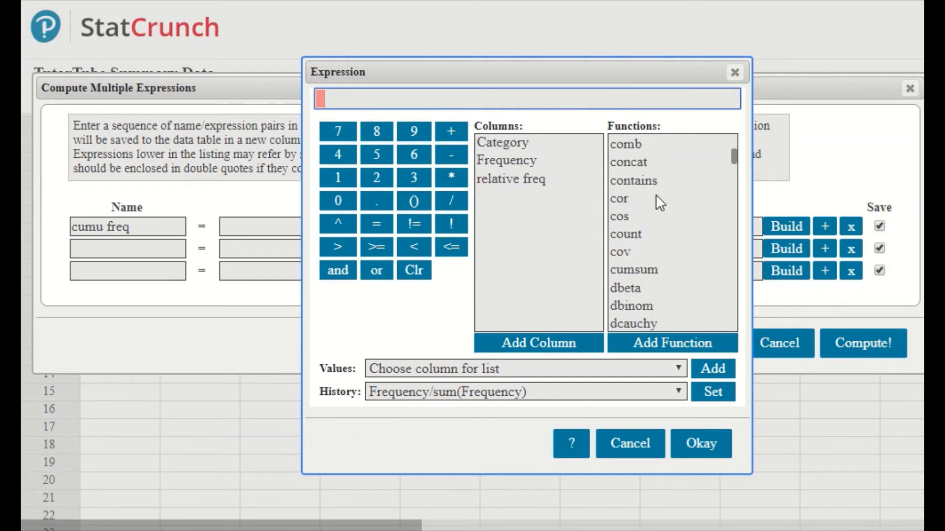
double_click(646, 270)
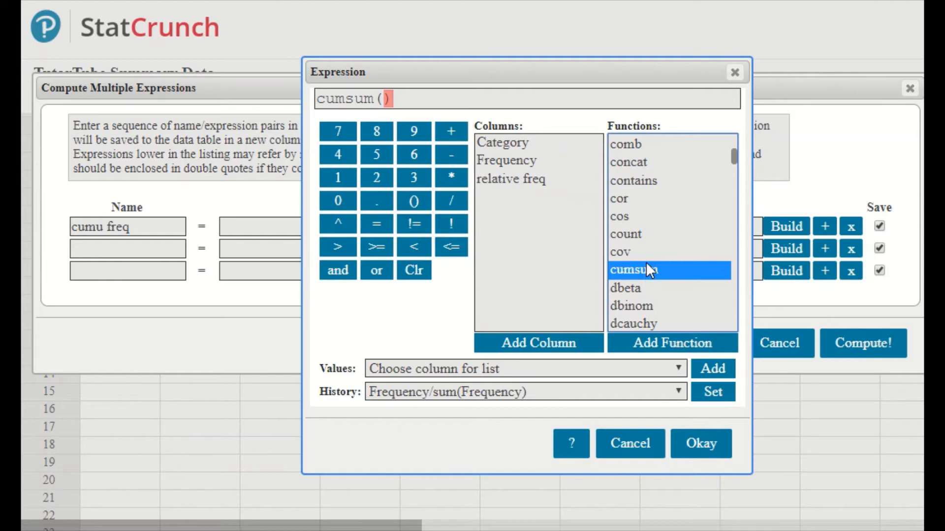
double_click(510, 159)
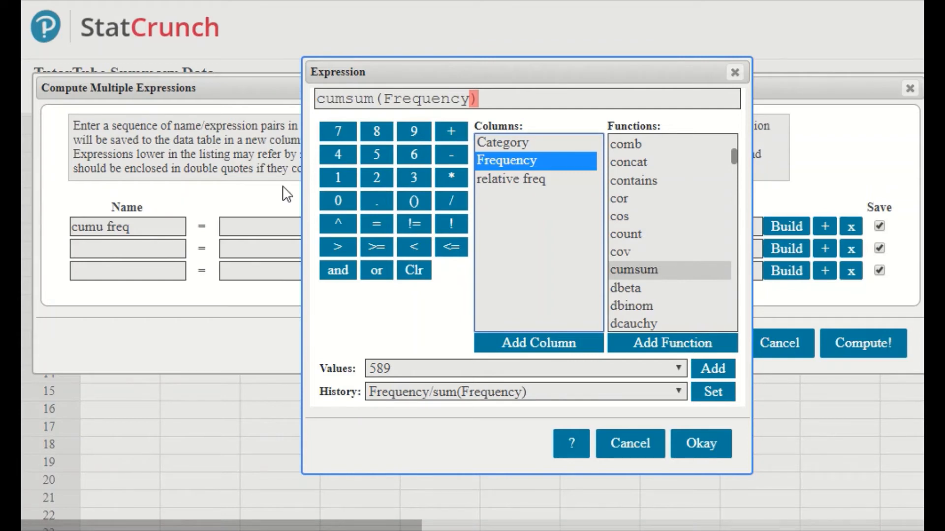
click(702, 444)
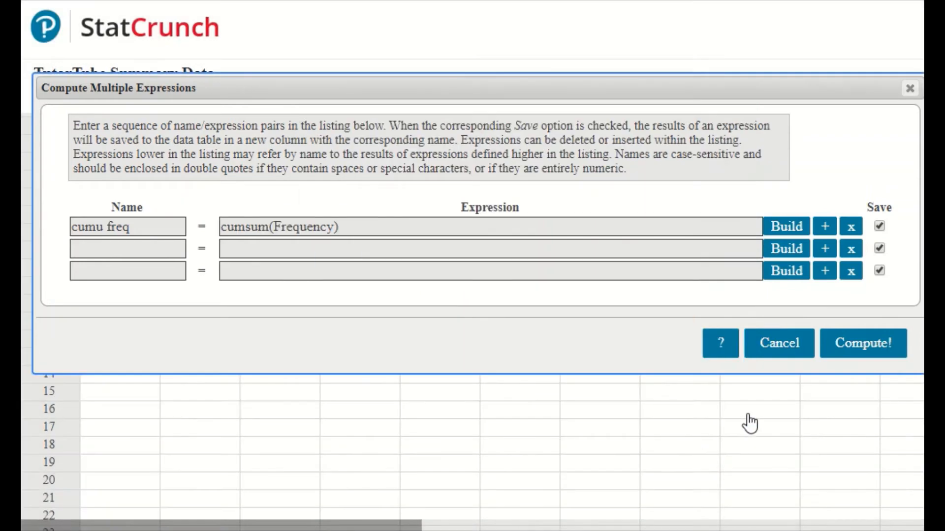
click(880, 353)
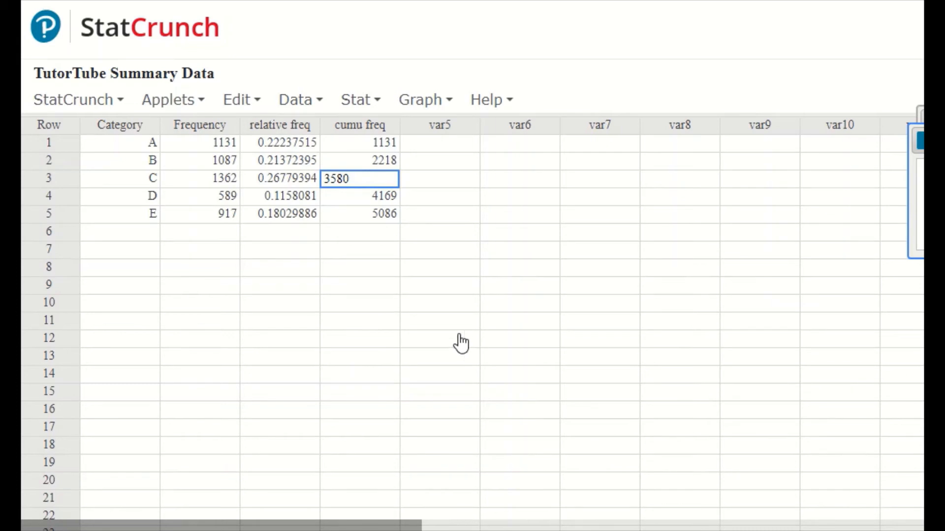
click(367, 319)
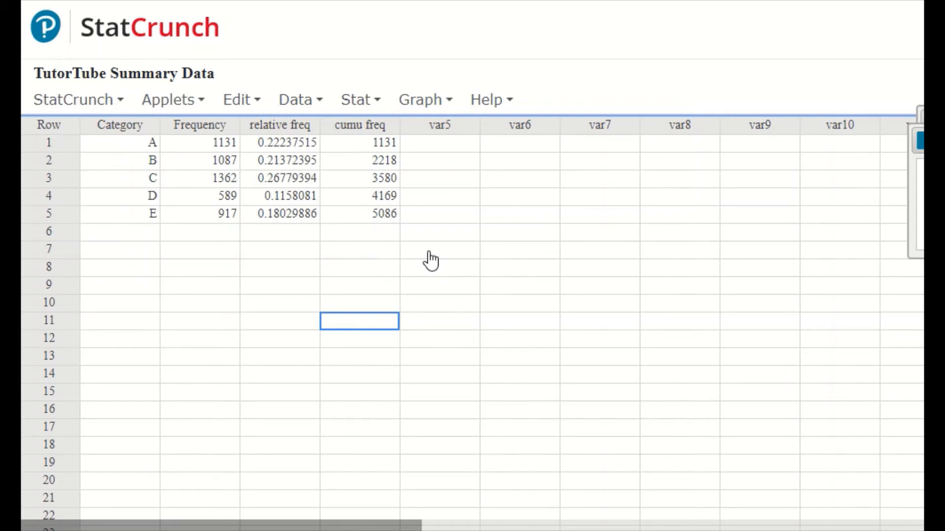
- Start a further multiple-expression computation and name its first expression "rel cum freq"
click(300, 114)
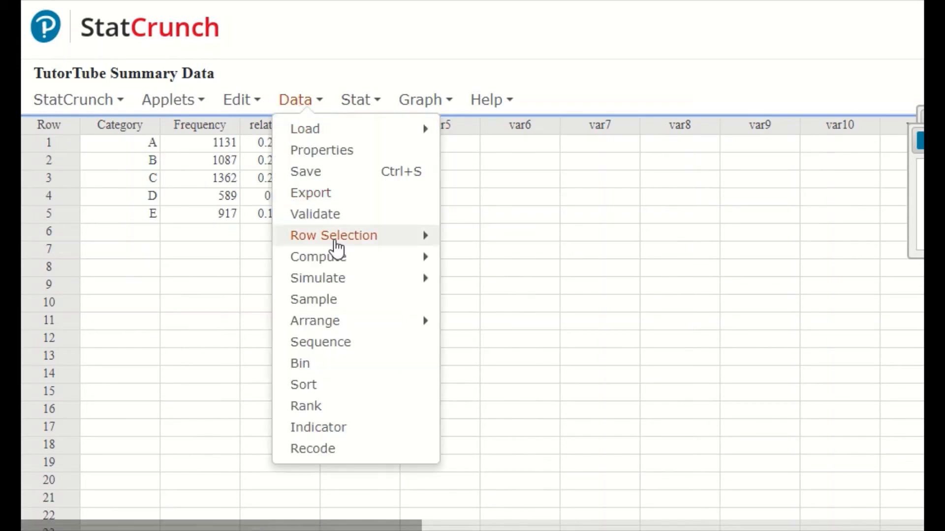
mouse_move(331, 259)
click(488, 285)
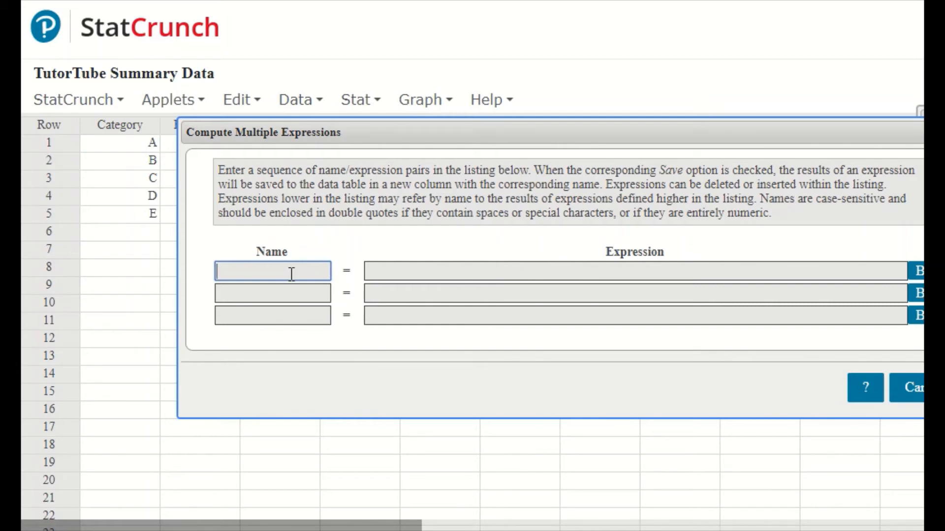
text(rel cum freq)
drag(631, 135, 503, 109)
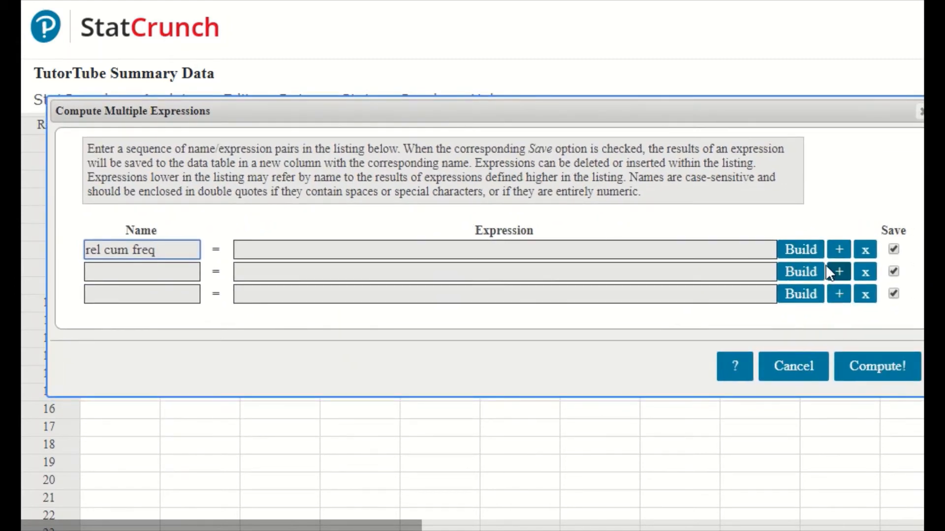
- Build the expression cumsum("relative freq") for rel cum freq and accept it
click(813, 262)
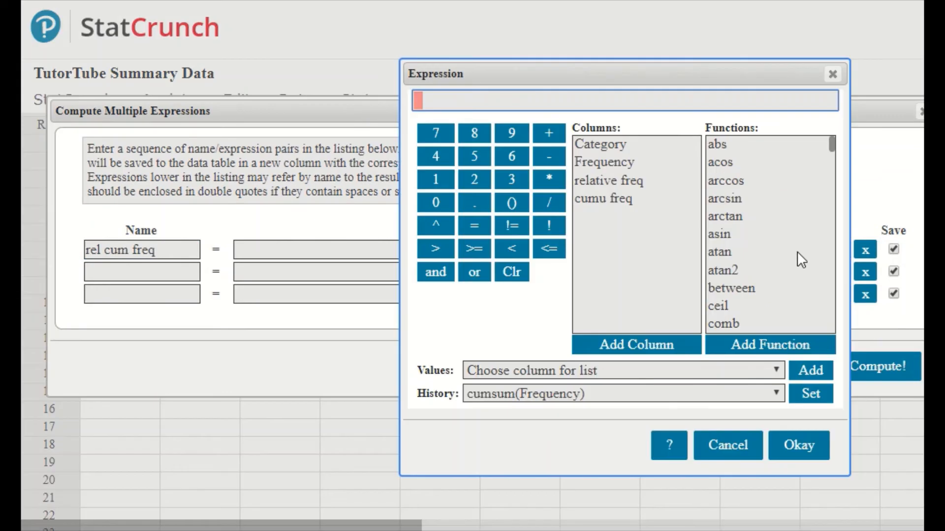
drag(585, 76, 497, 71)
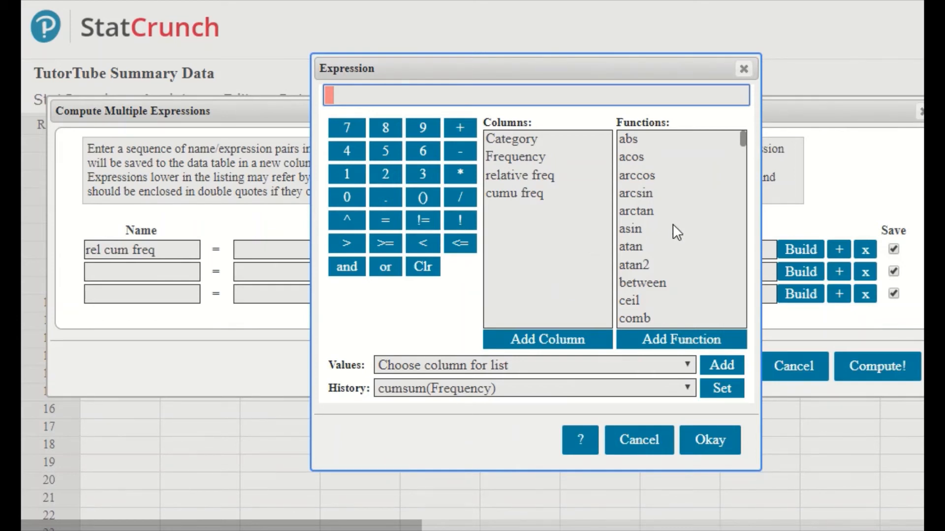
scroll(672, 224, down, 3)
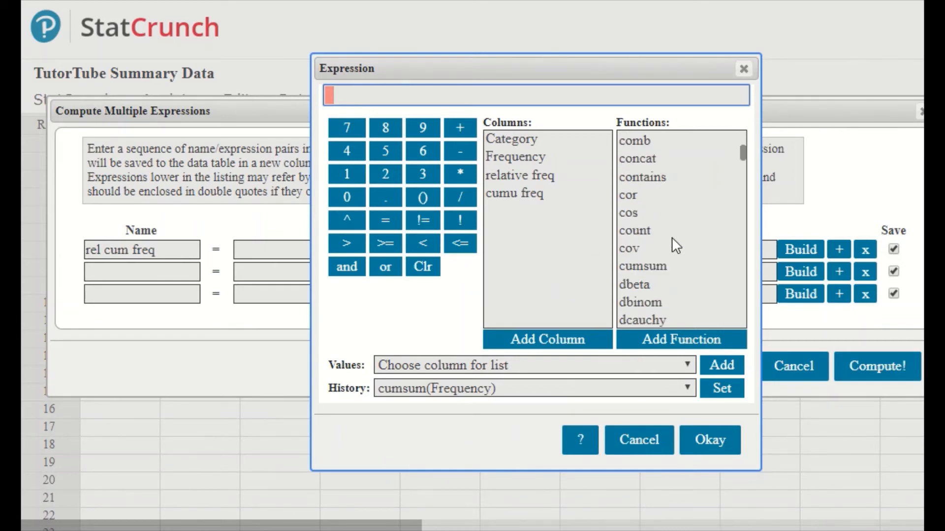
double_click(654, 267)
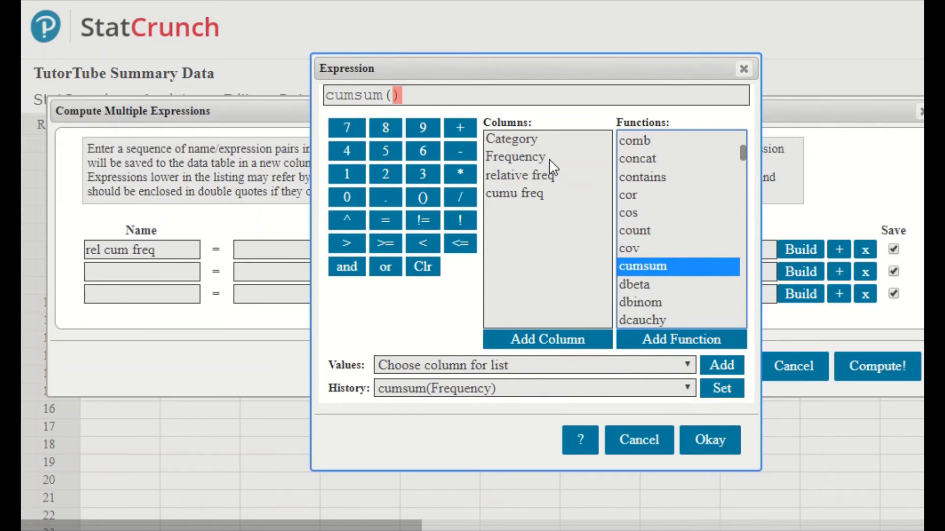
double_click(559, 180)
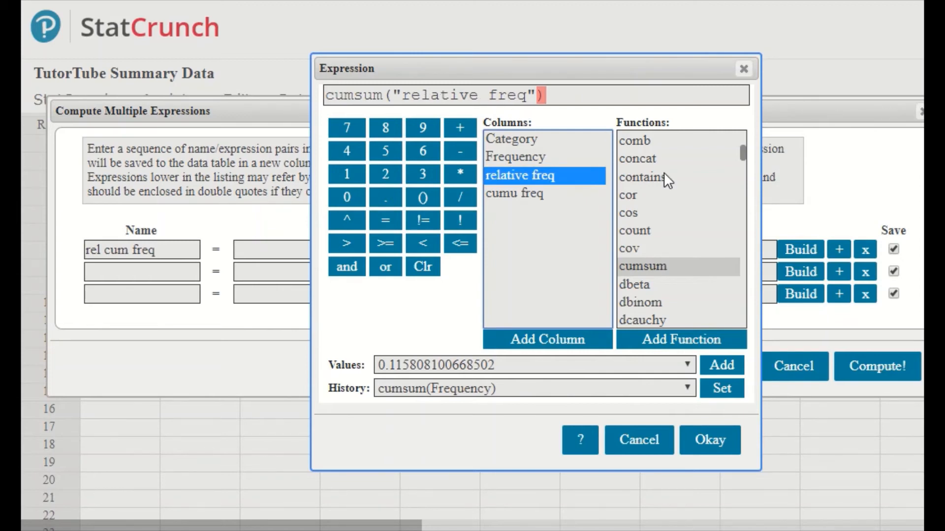
click(705, 433)
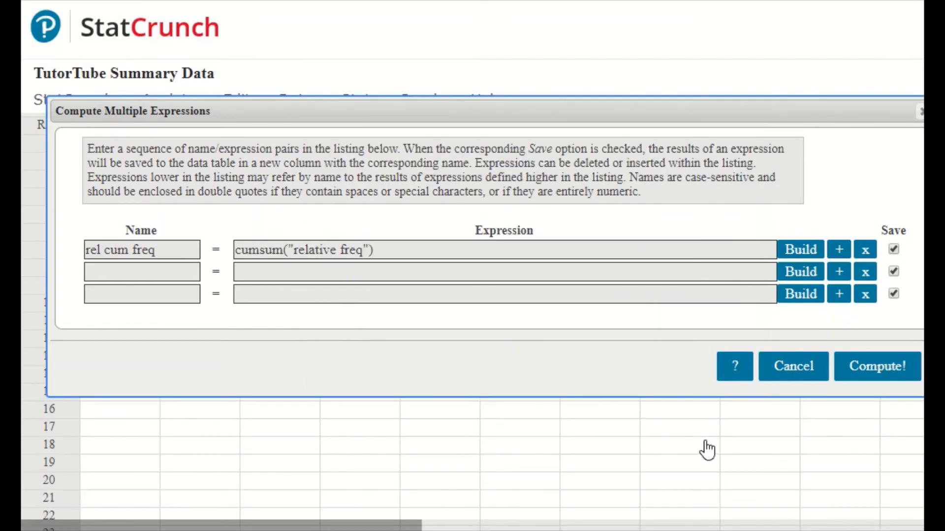
- Compute the rel cum freq column into the data table and close the result message
click(873, 377)
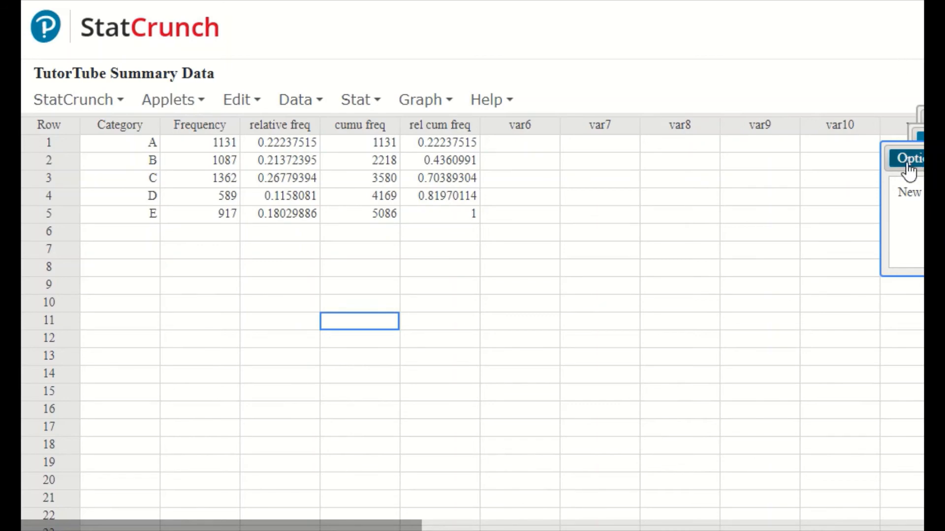
drag(942, 160, 713, 224)
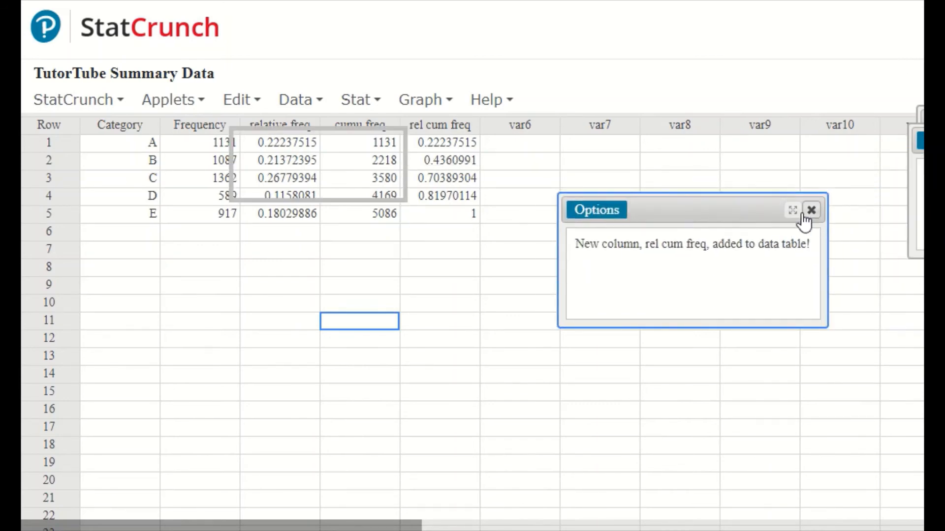
click(811, 211)
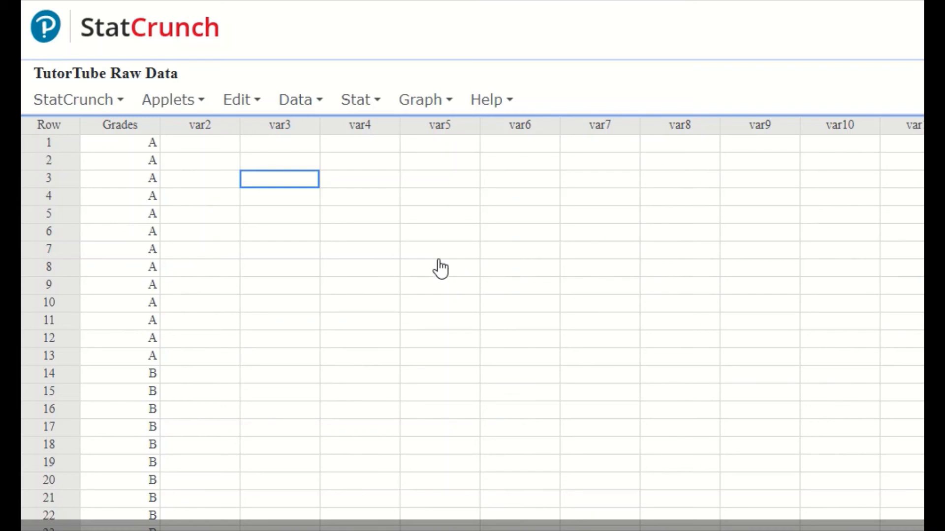
- Start a frequency table for the raw data and choose the Grades column
click(357, 102)
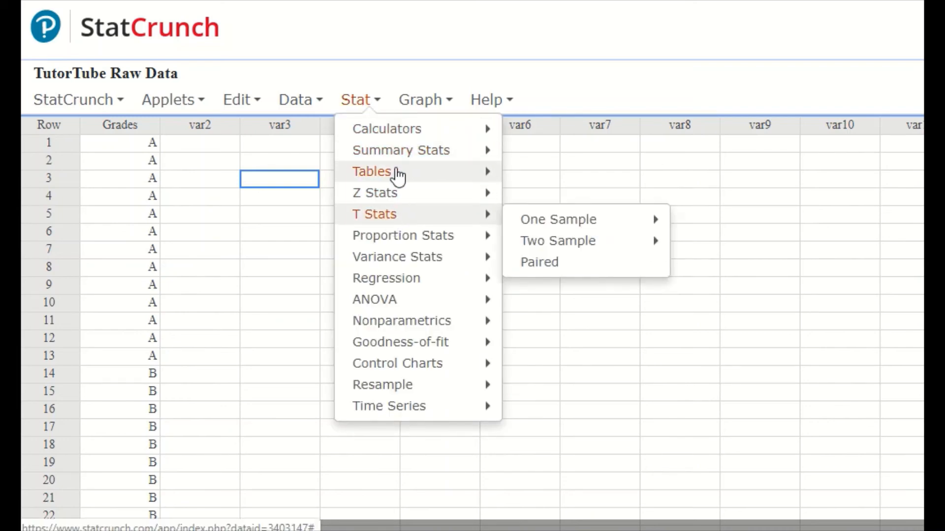
mouse_move(398, 177)
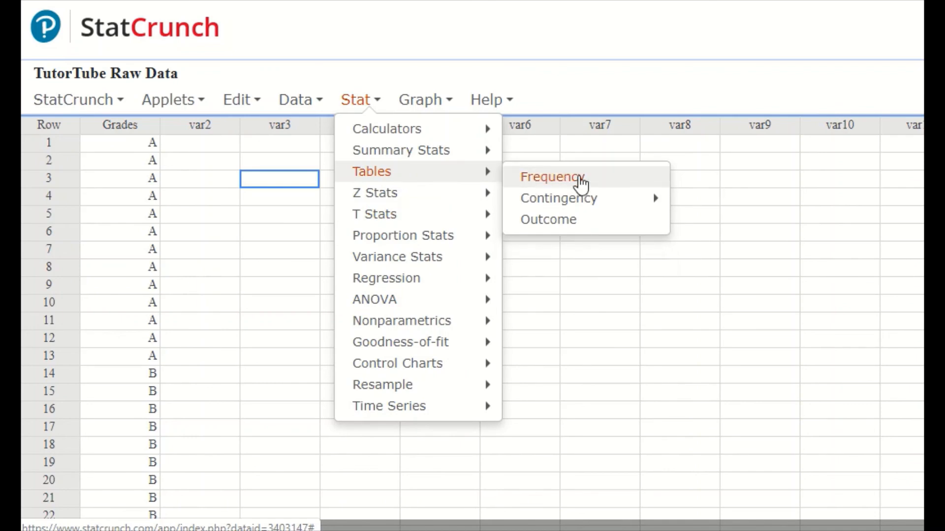
click(579, 178)
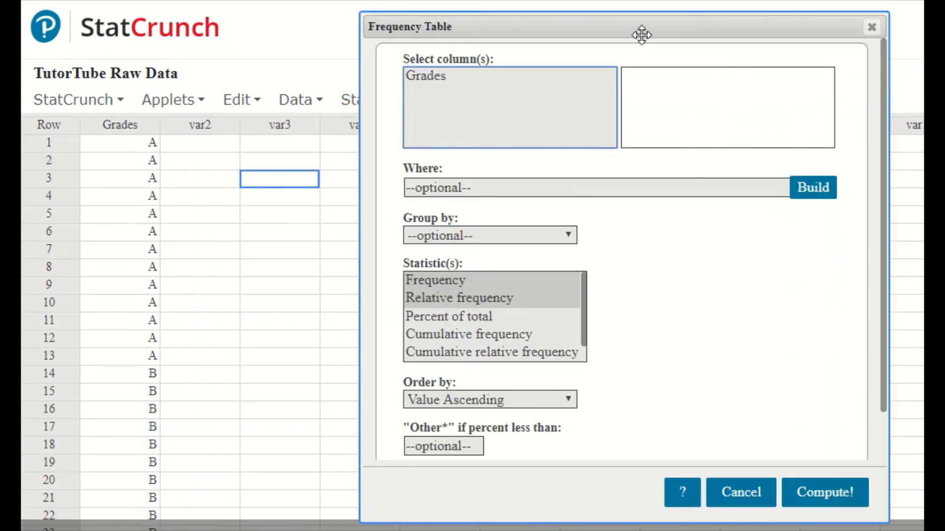
drag(641, 34, 584, 33)
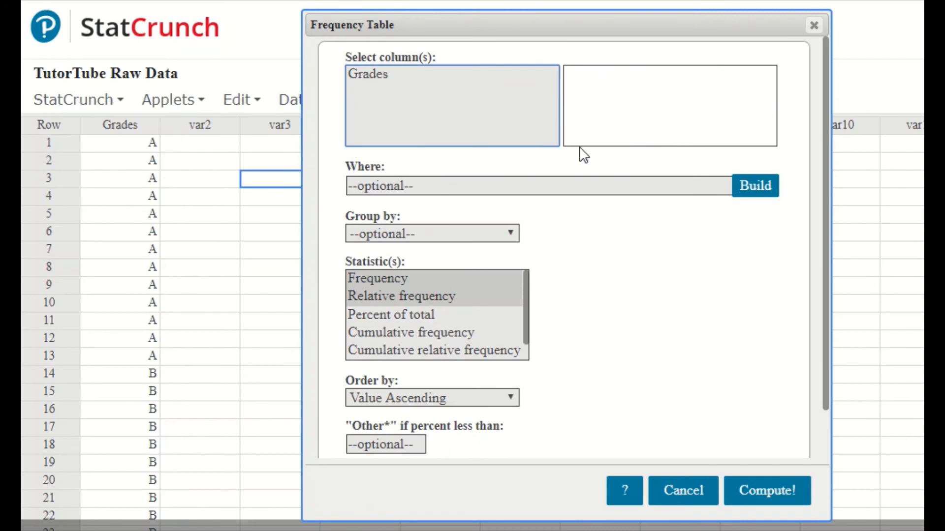
click(442, 72)
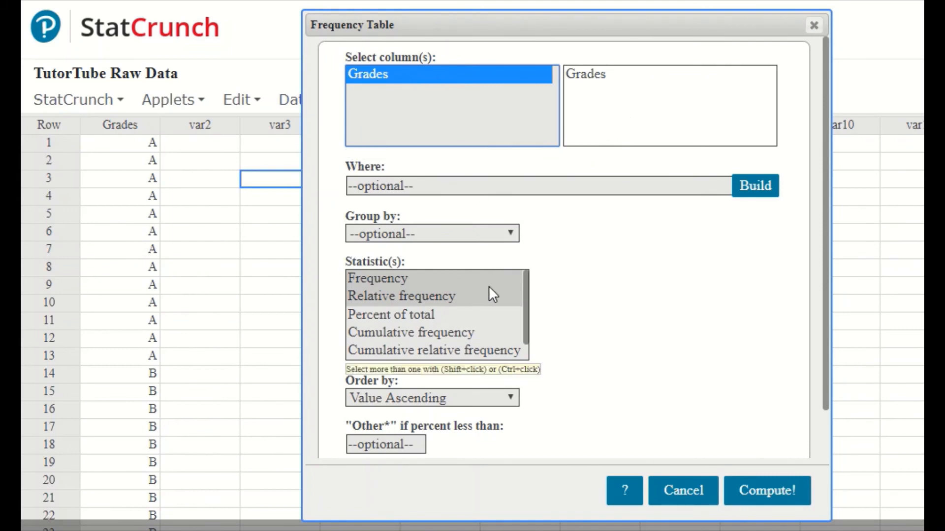
- Include all statistics from Frequency through Cumulative percent of total, enable Store in data table, and compute the frequency table
drag(435, 279, 434, 370)
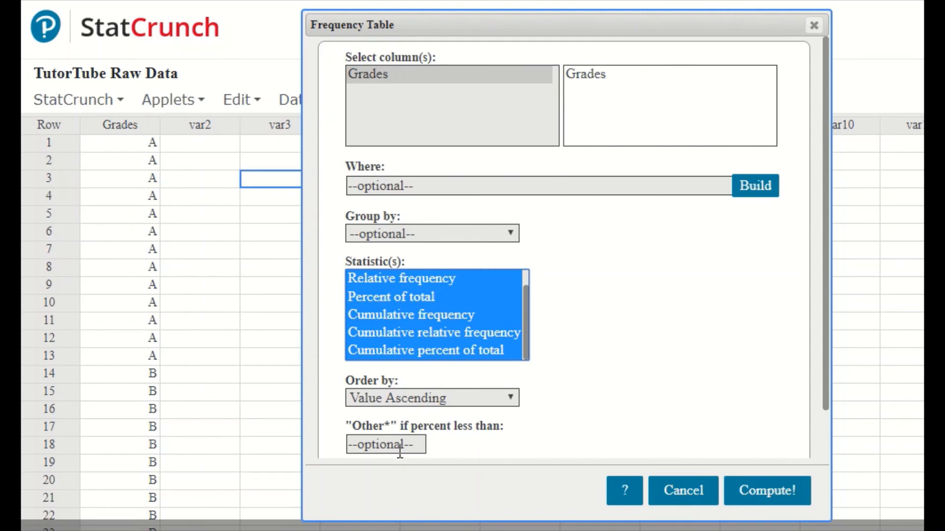
scroll(548, 408, down, 2)
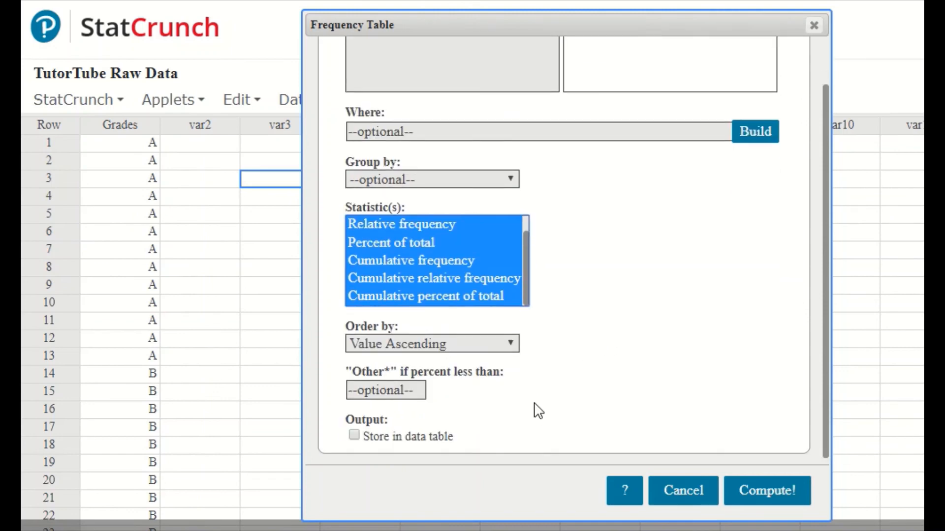
click(354, 435)
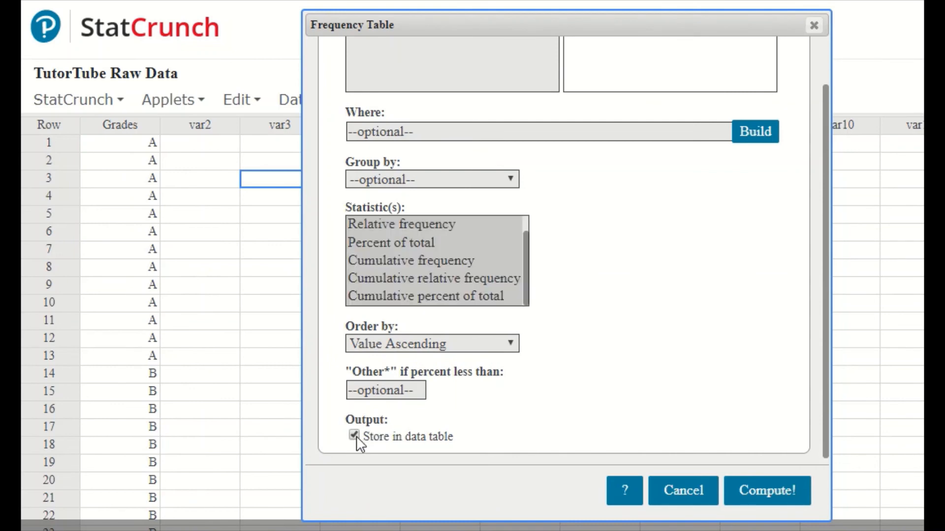
click(769, 493)
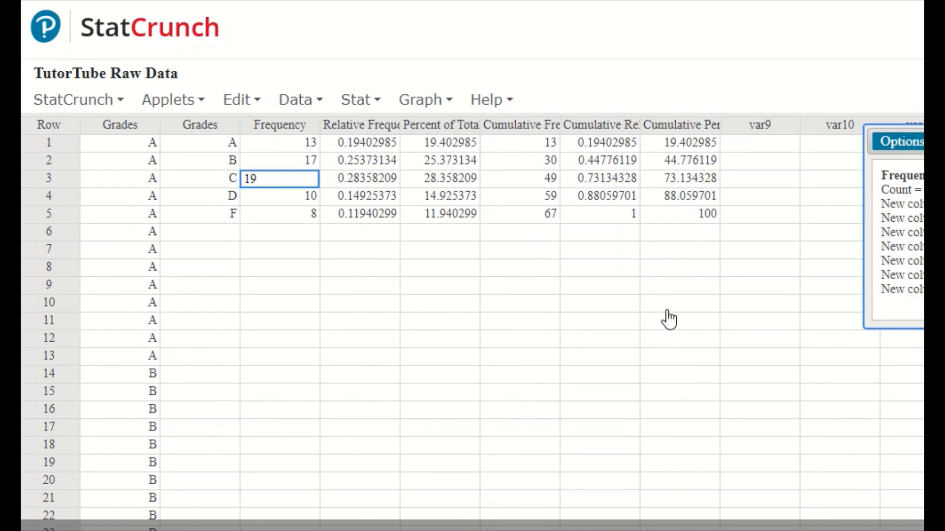
click(292, 310)
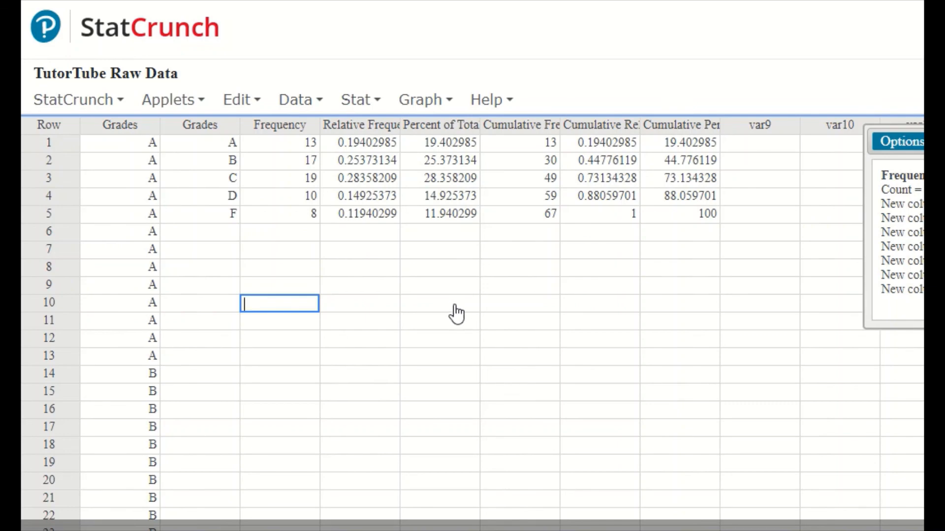
mouse_move(566, 1)
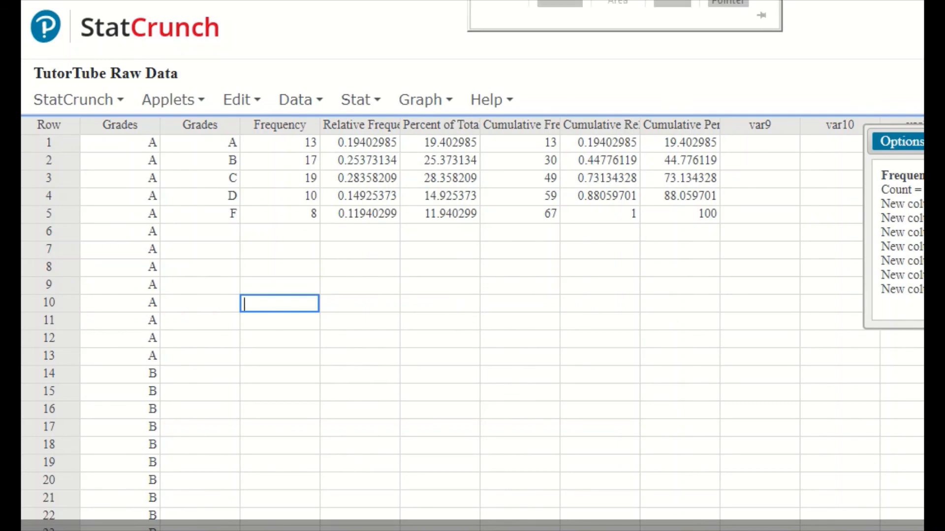